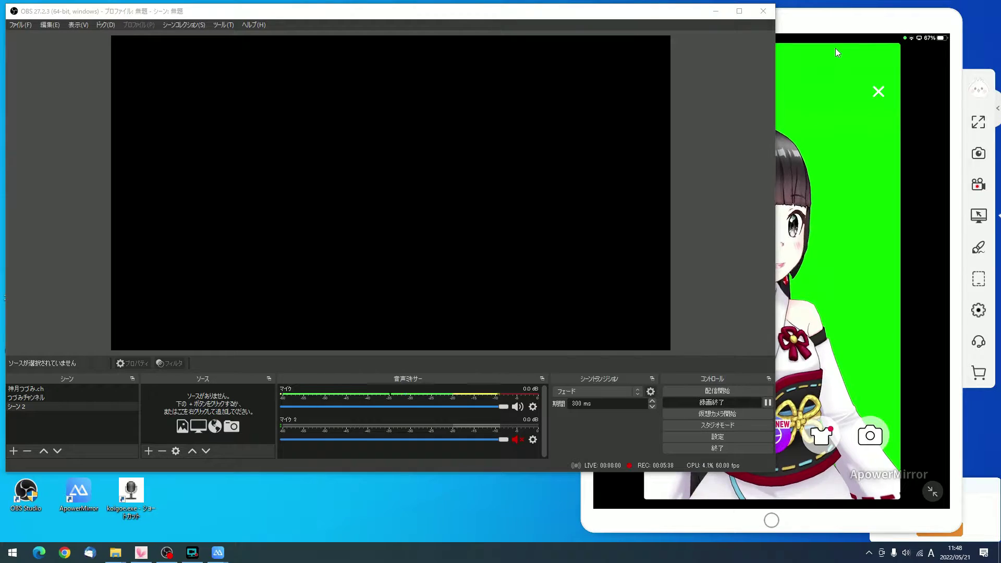
# Add a new window capture source (ウィンドウキャプチャ) that captures the window [ApowerMirror.exe]: ApowerMirrorライブ配信
pyautogui.click(974, 258)
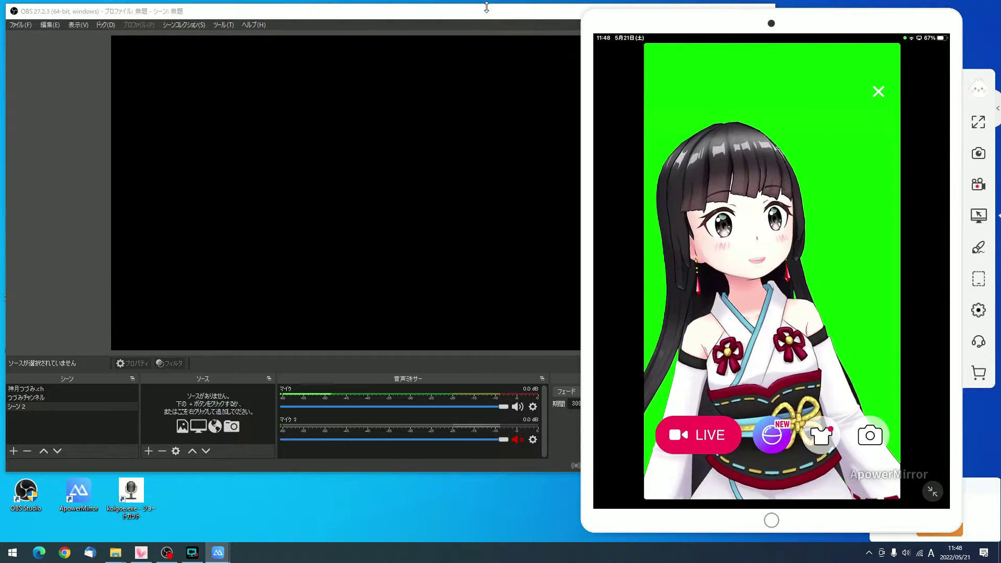
pyautogui.click(166, 553)
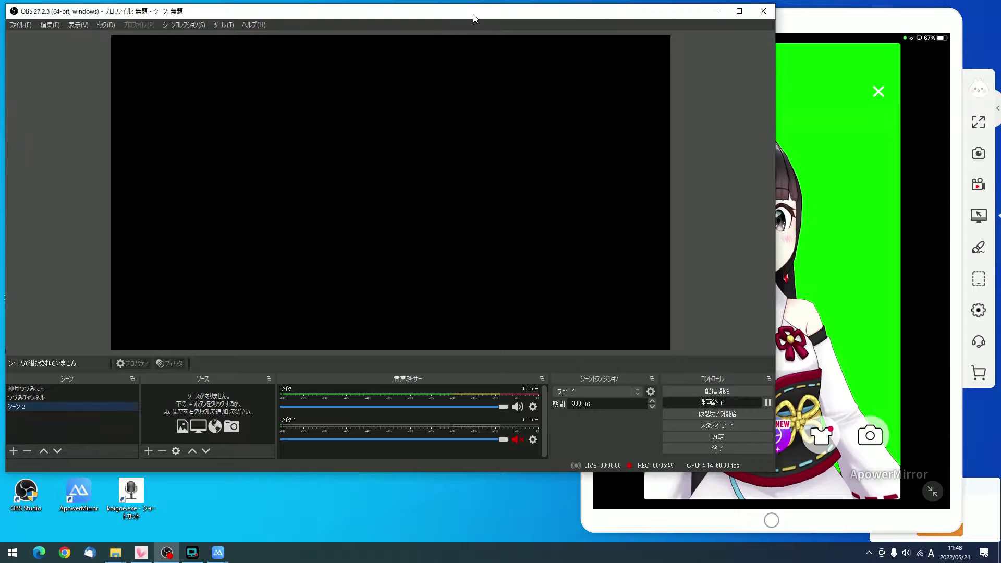
pyautogui.click(149, 450)
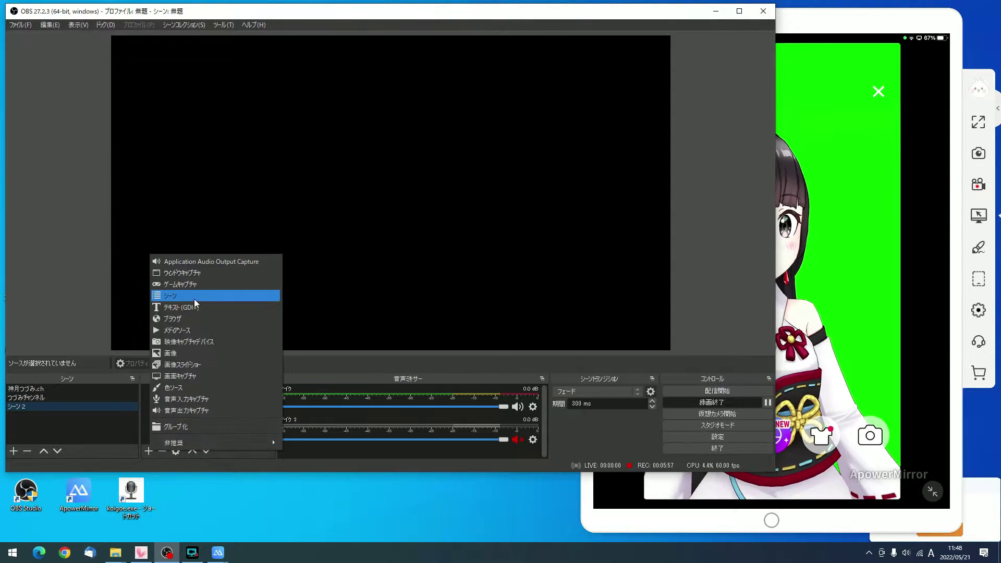
pyautogui.click(197, 273)
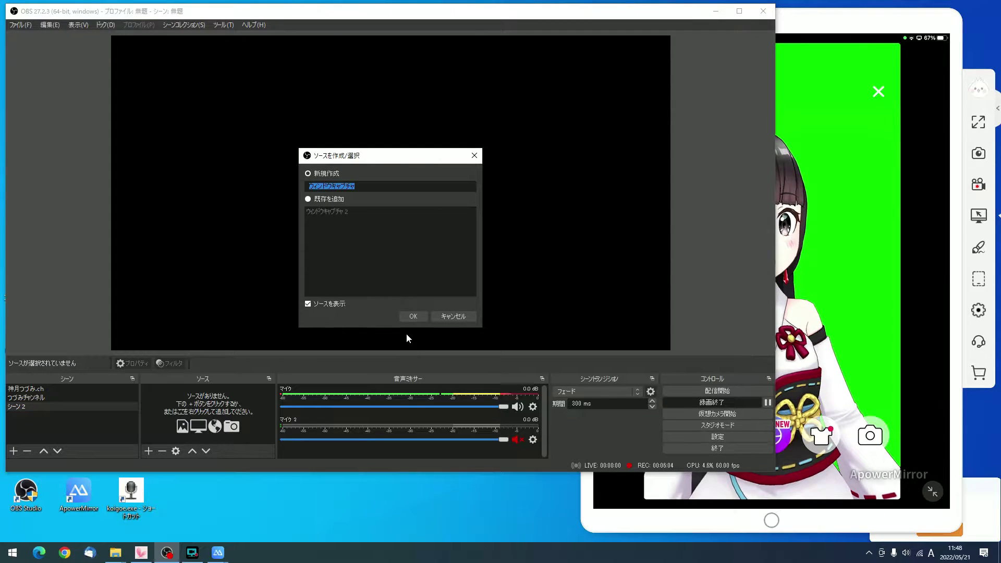
pyautogui.click(411, 316)
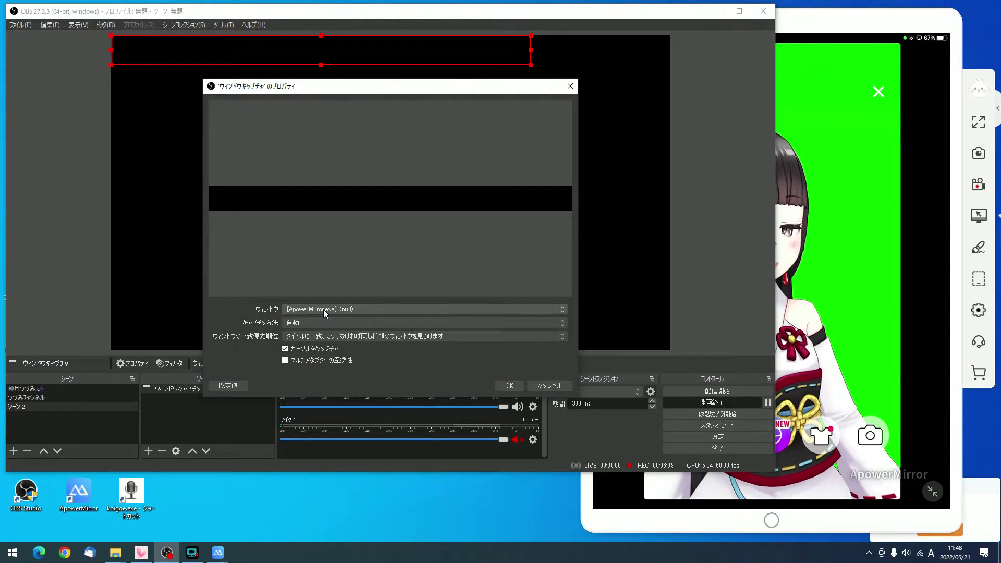
pyautogui.click(337, 308)
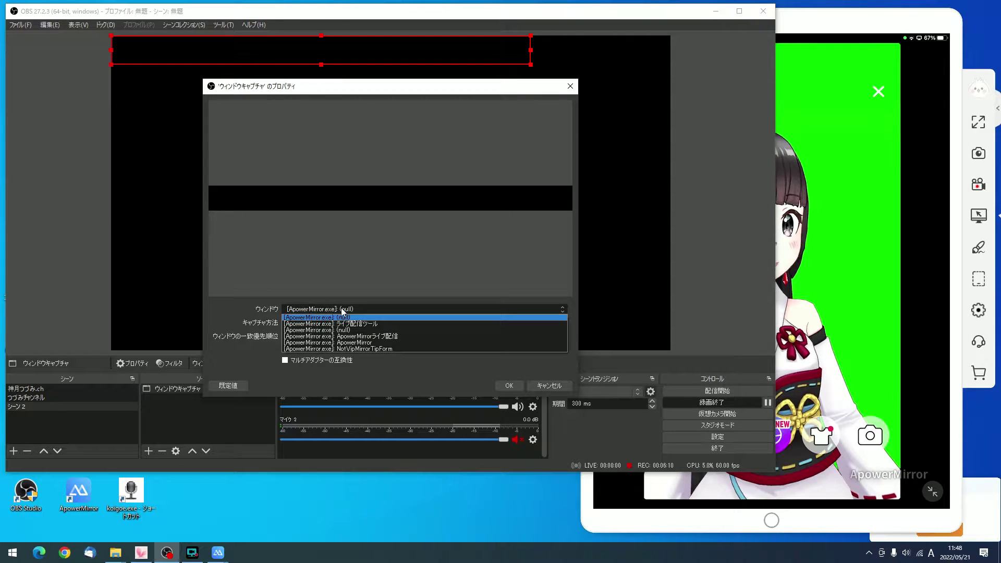
pyautogui.click(385, 337)
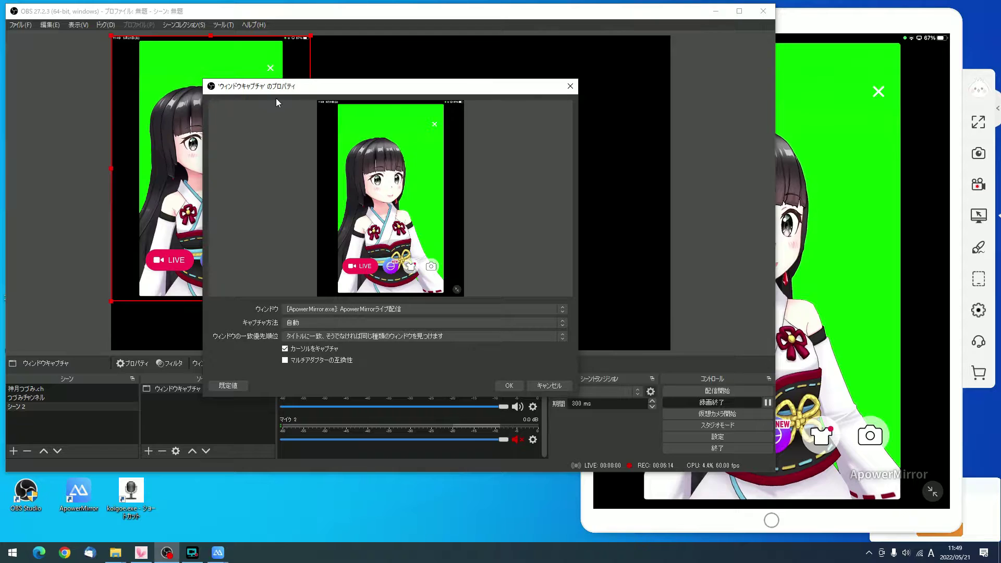
pyautogui.moveTo(276, 90); pyautogui.dragTo(483, 175)
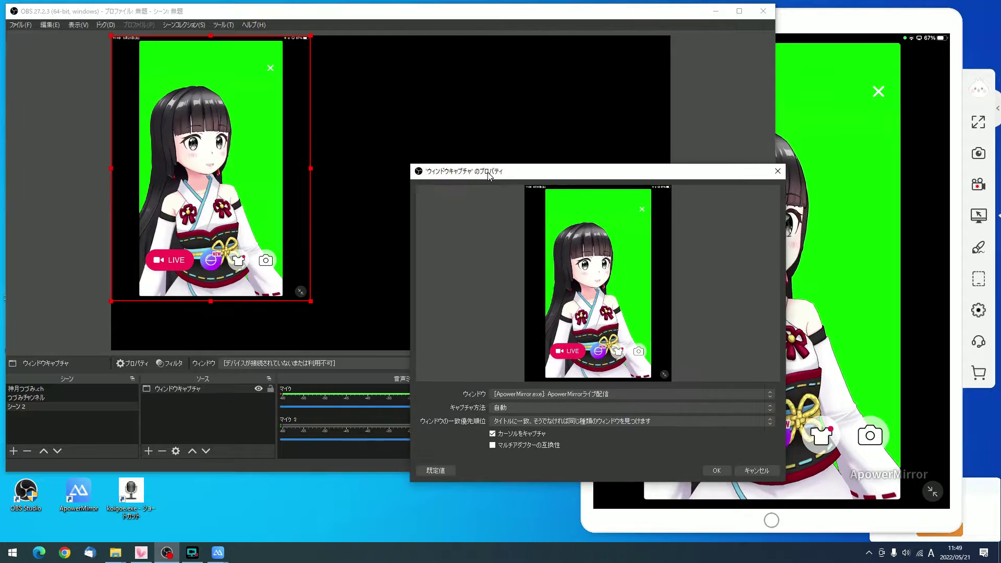
pyautogui.click(716, 471)
# Crop the black borders off the avatar capture and enlarge it to the full canvas height, just right of centre
pyautogui.moveTo(177, 276); pyautogui.dragTo(422, 305)
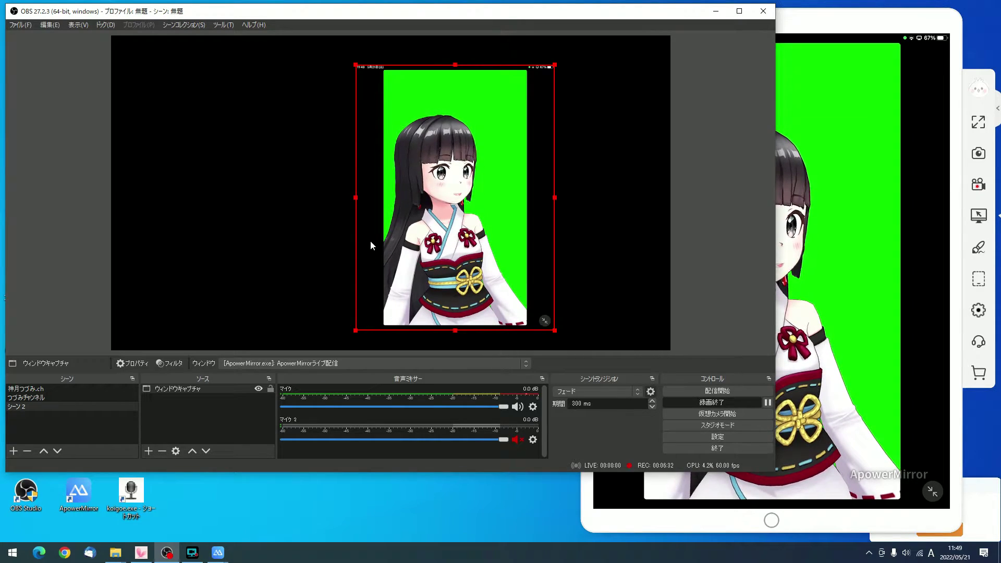
pyautogui.moveTo(353, 197); pyautogui.dragTo(324, 203)
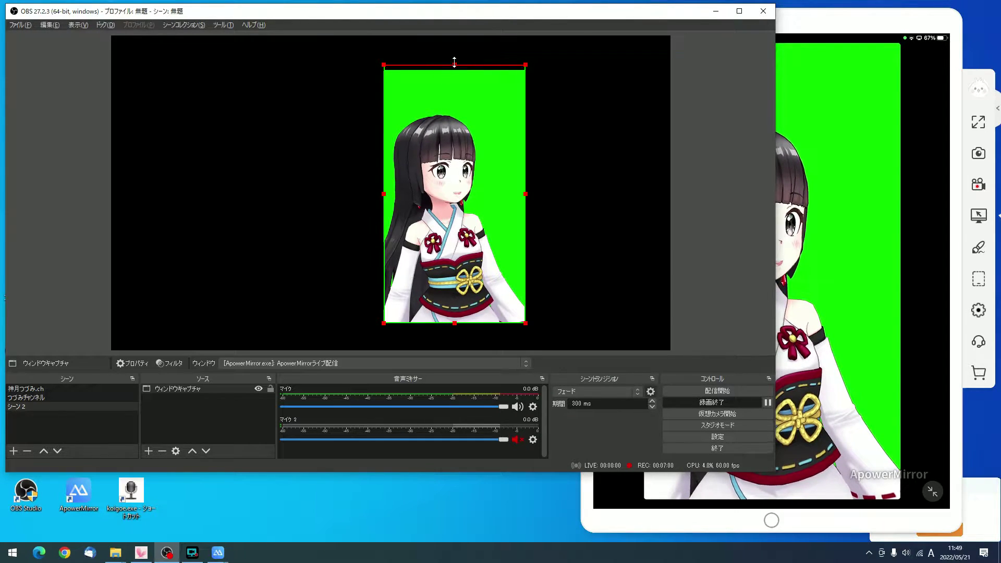
pyautogui.moveTo(454, 62); pyautogui.dragTo(455, 73)
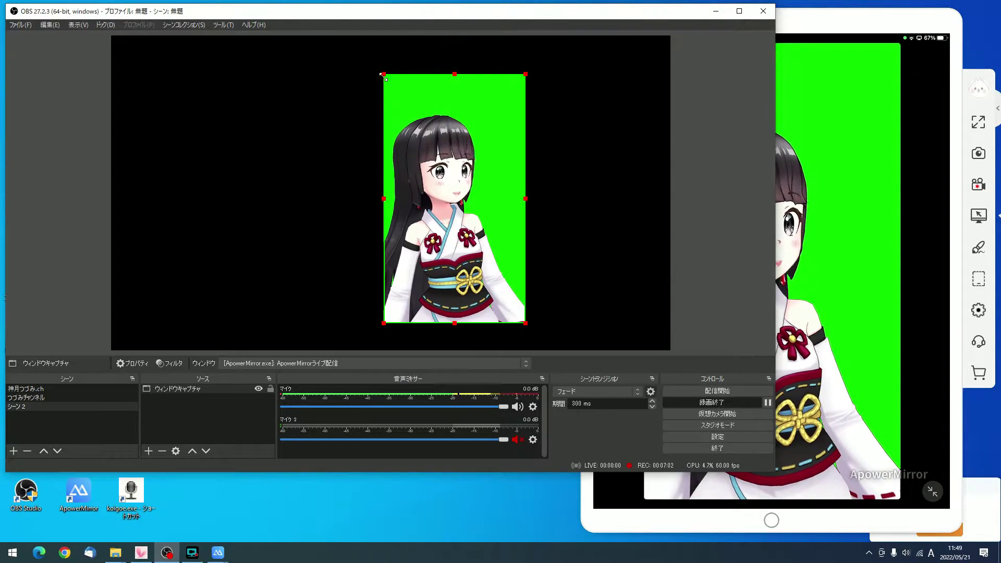
pyautogui.moveTo(382, 73); pyautogui.dragTo(330, 55)
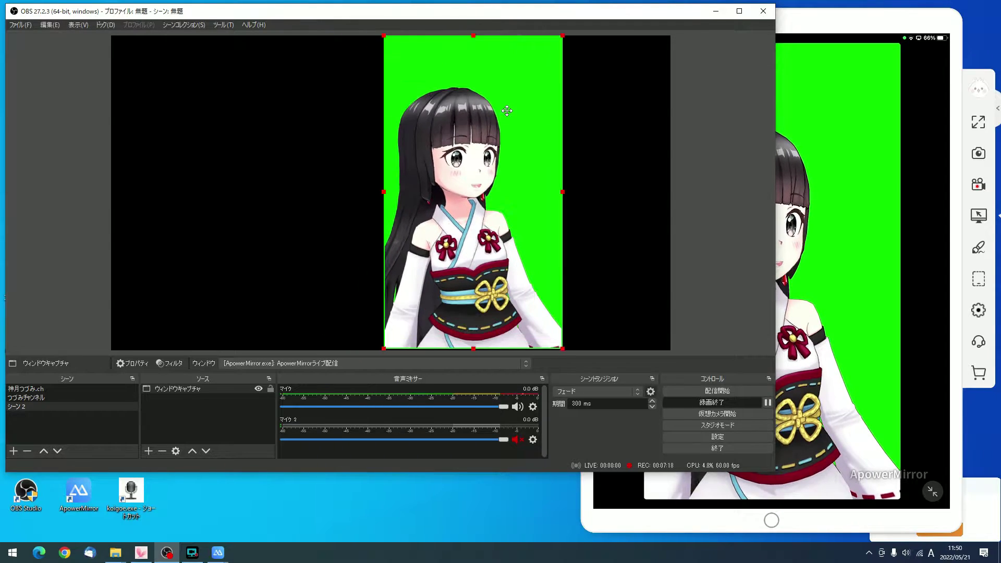
pyautogui.click(653, 270)
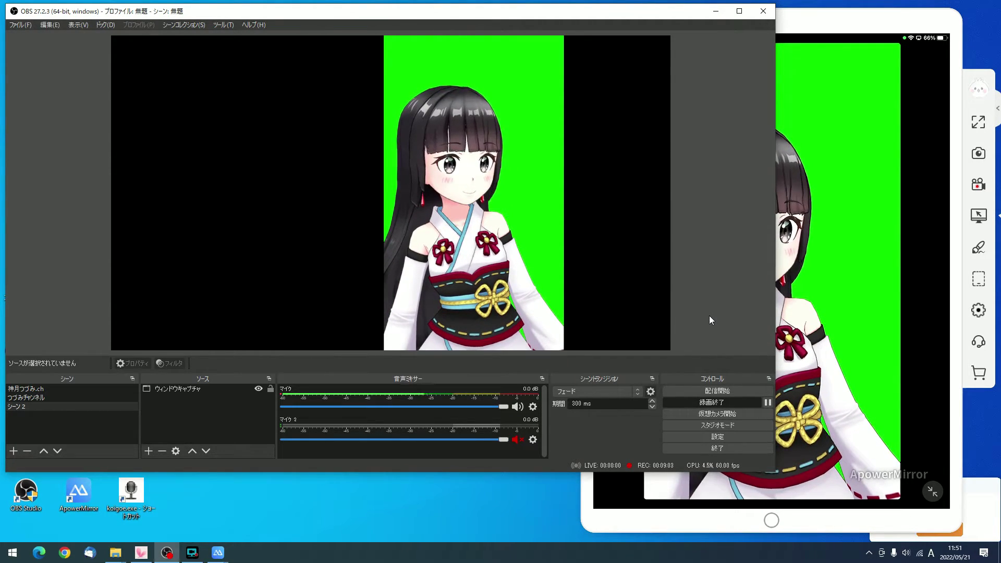
# Add a chroma key filter (クロマキー) with the green key colour to the window capture source
pyautogui.rightClick(184, 389)
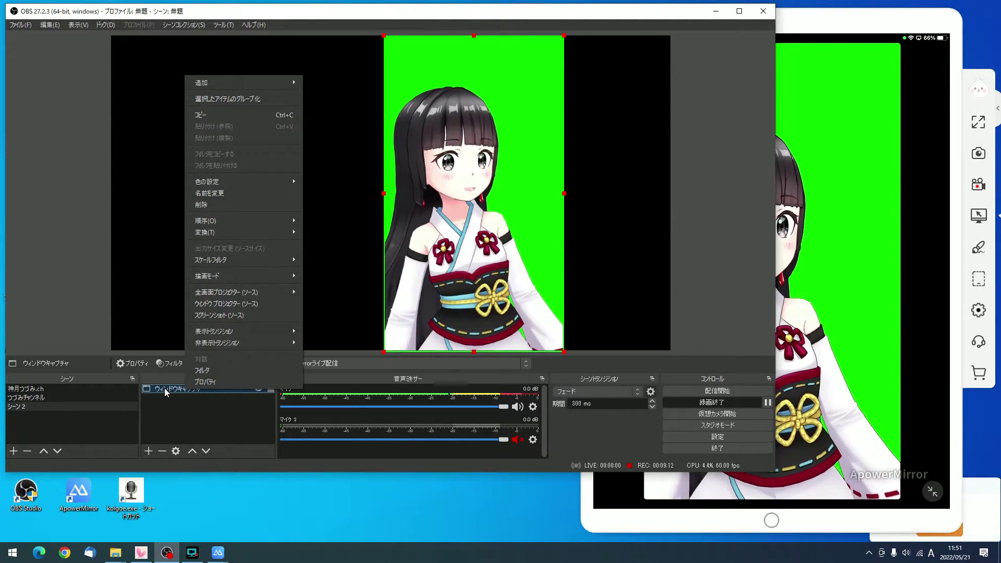
pyautogui.click(185, 371)
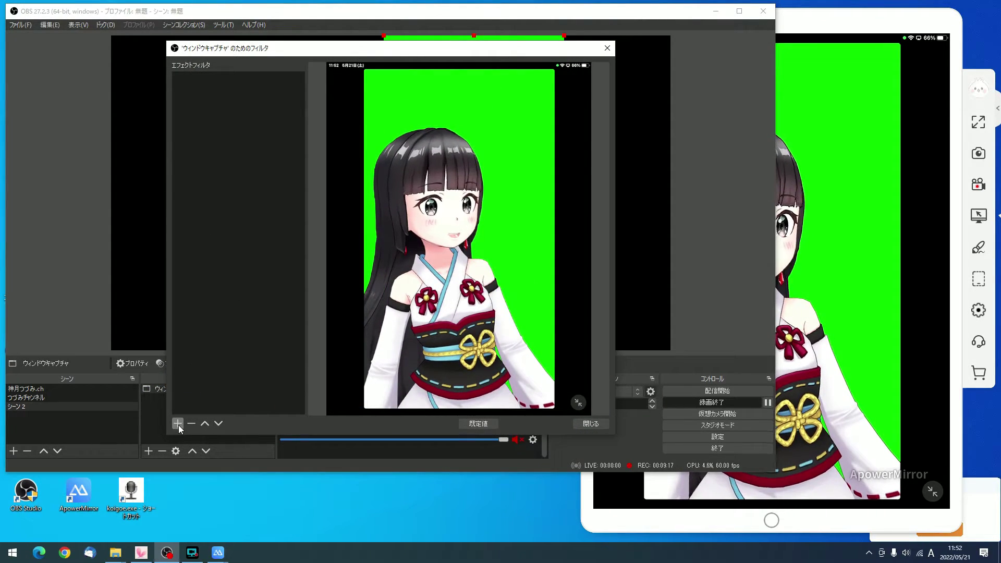
pyautogui.click(178, 424)
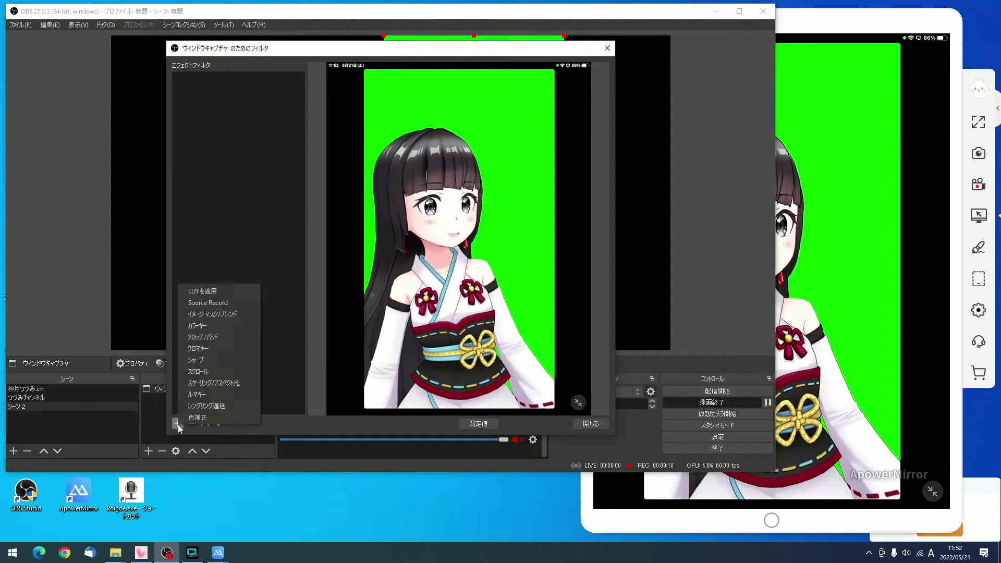
pyautogui.click(211, 350)
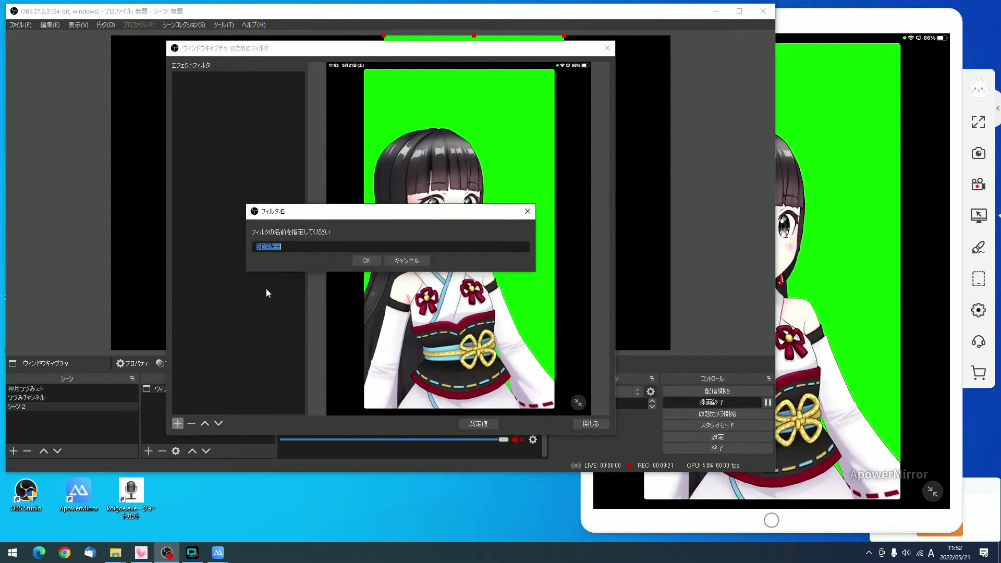
pyautogui.click(365, 260)
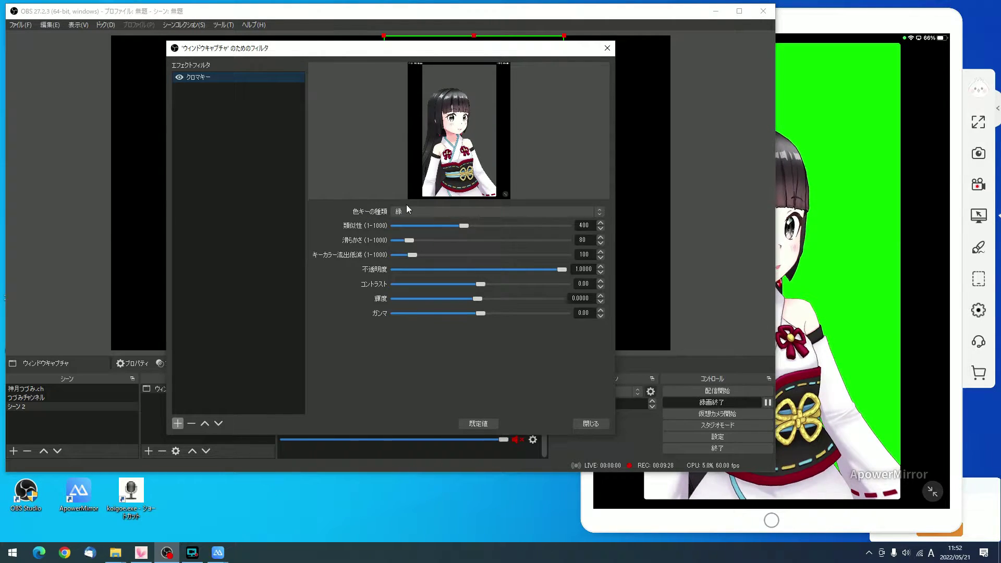
pyautogui.click(589, 425)
pyautogui.click(613, 179)
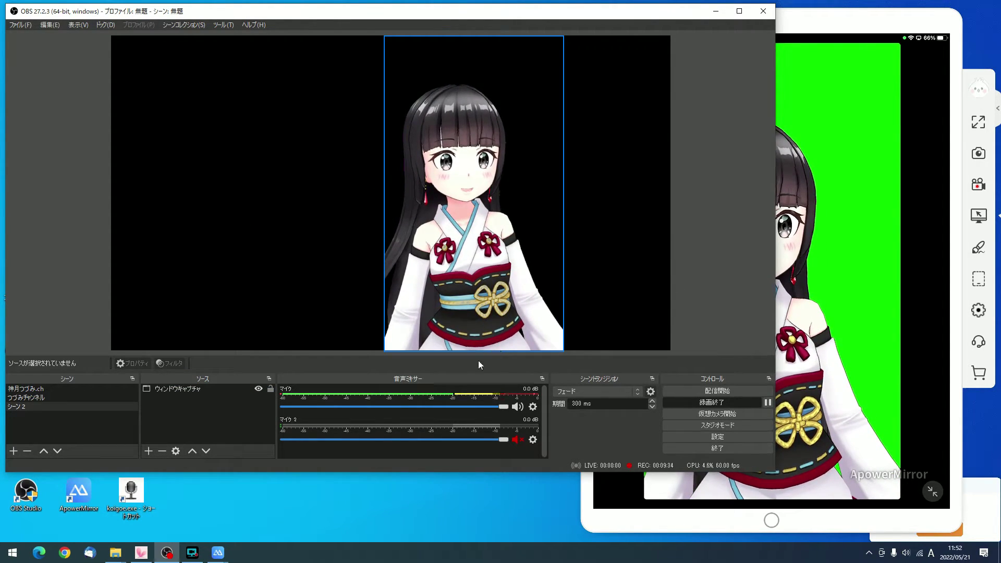
# Add a new image source (画像) using the file D:/picture_sozai/nc87787.png
pyautogui.click(148, 452)
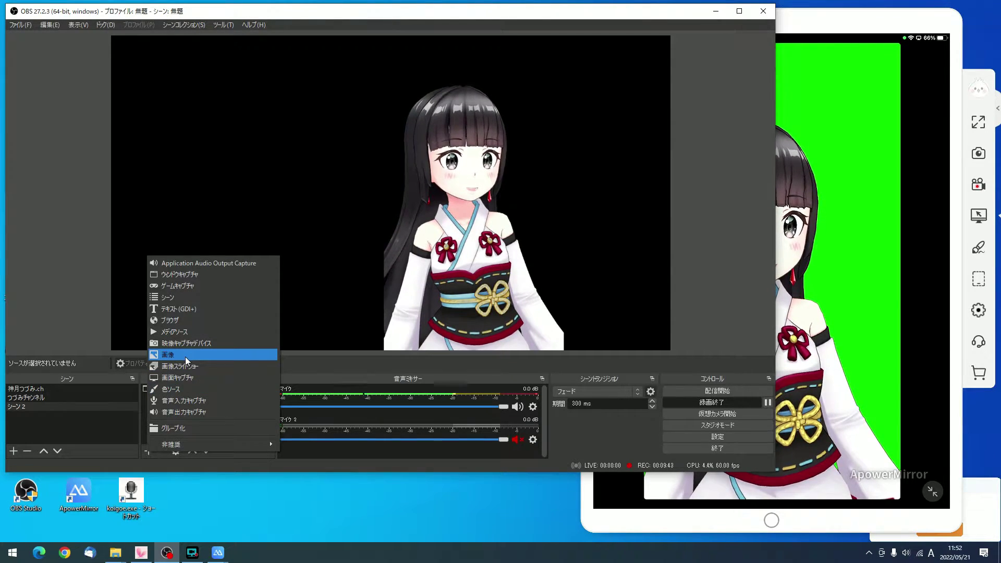
pyautogui.click(186, 356)
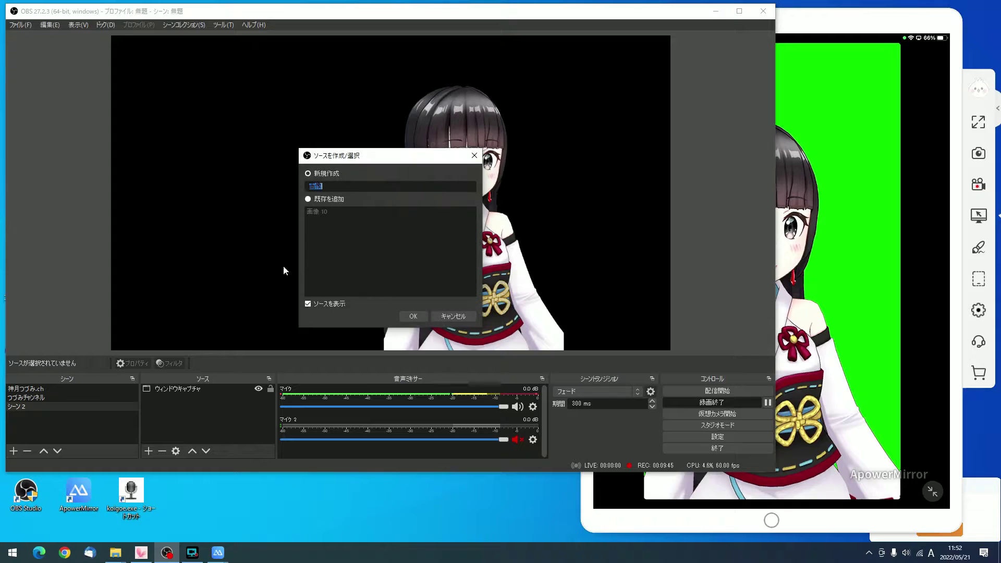
pyautogui.click(409, 318)
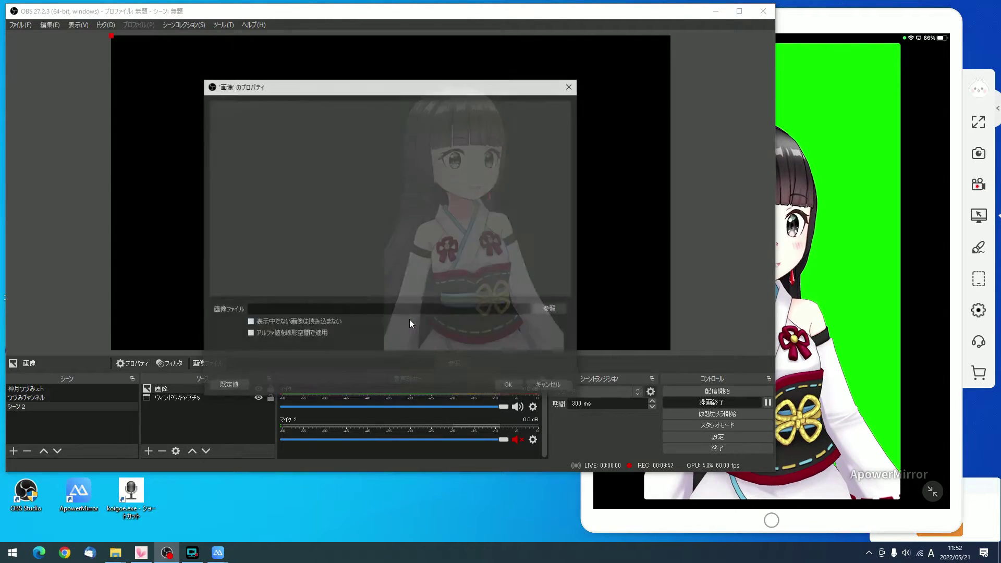
# Stretch the background image to fill the whole canvas and place the window capture source above it
pyautogui.rightClick(272, 113)
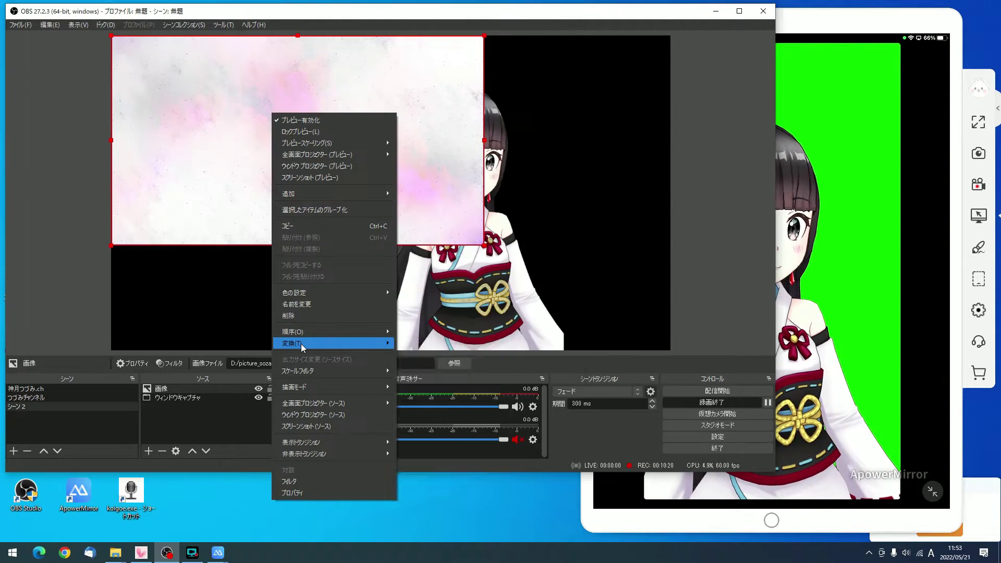
pyautogui.moveTo(302, 343)
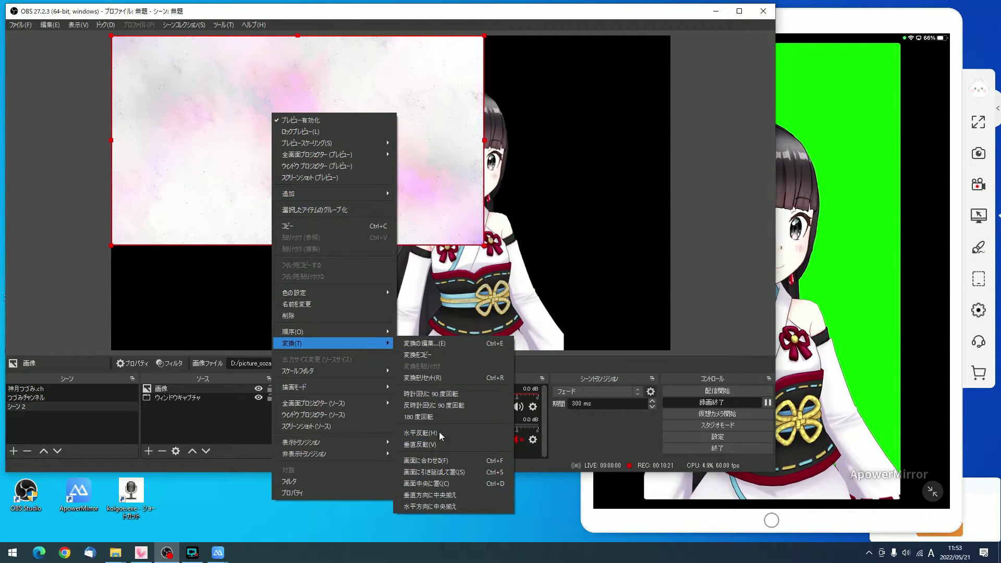
pyautogui.click(449, 471)
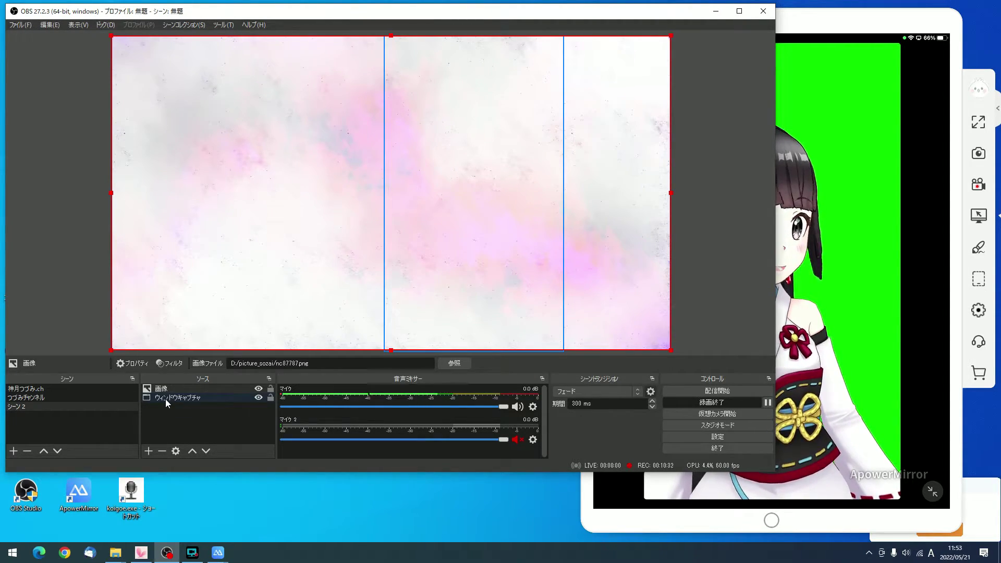
pyautogui.moveTo(167, 400); pyautogui.dragTo(168, 387)
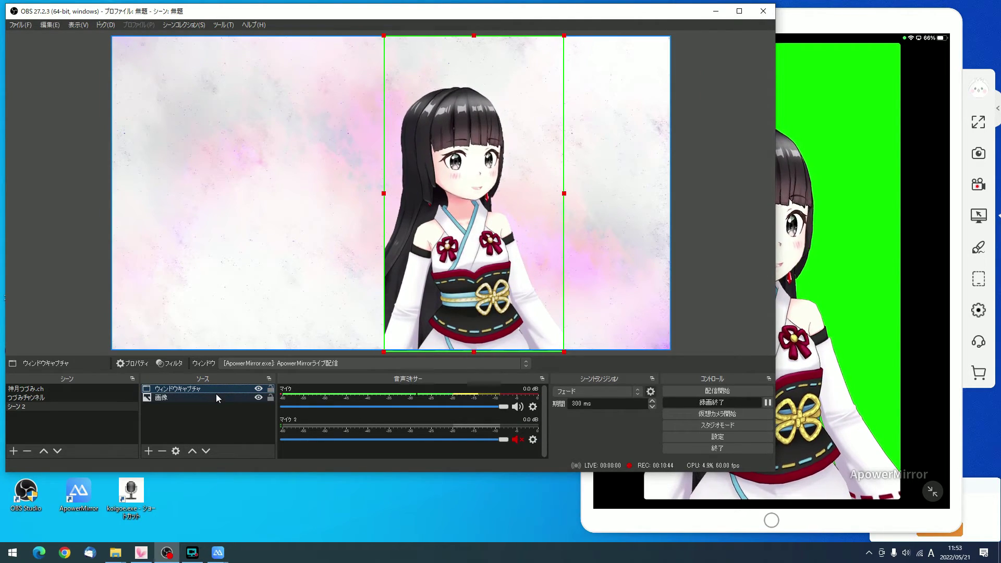
pyautogui.click(631, 296)
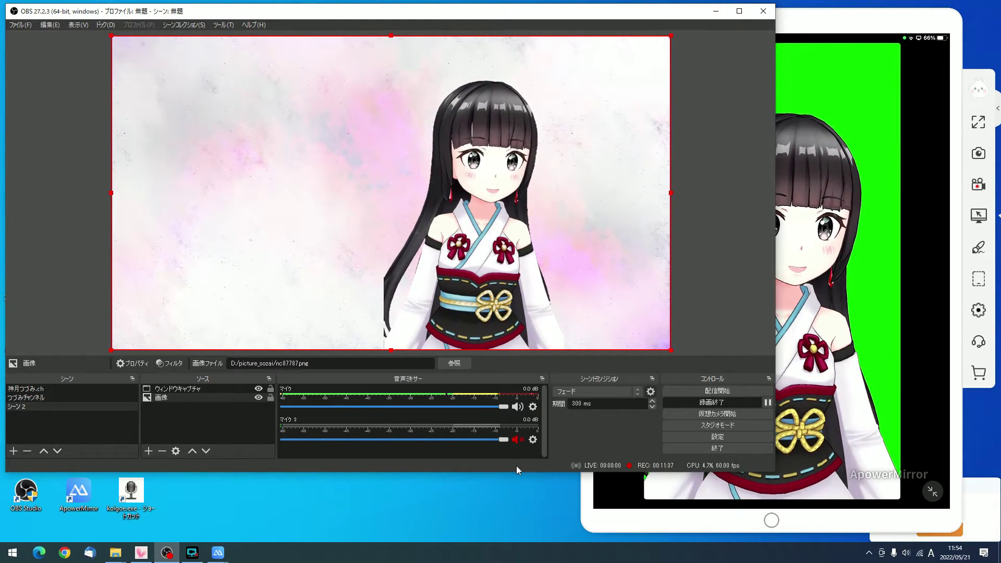
# Set the device of the first microphone (マイク) in the audio mixer to CABLE Output (VB-Audio Virtual Cable)
pyautogui.click(532, 408)
pyautogui.click(572, 525)
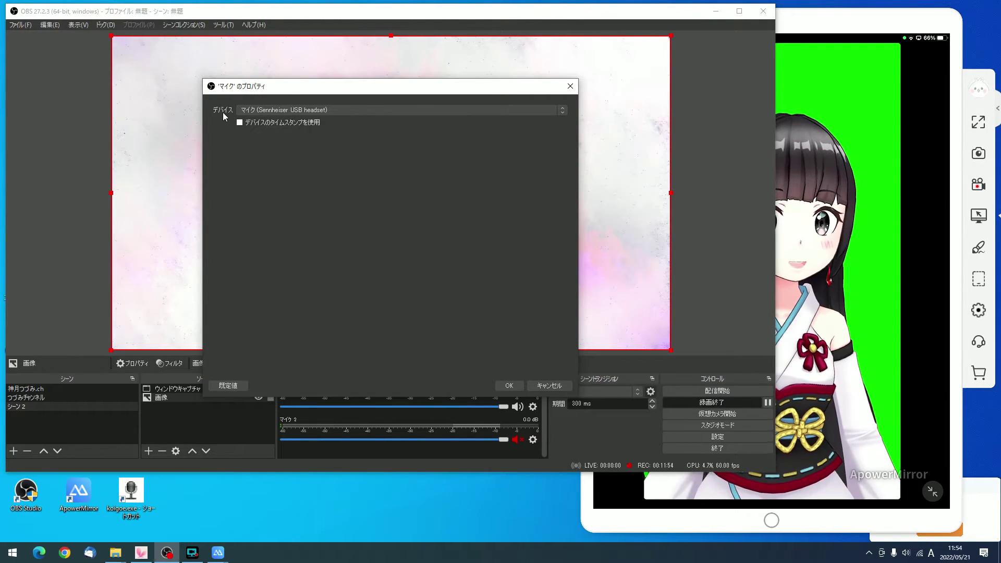
pyautogui.click(333, 110)
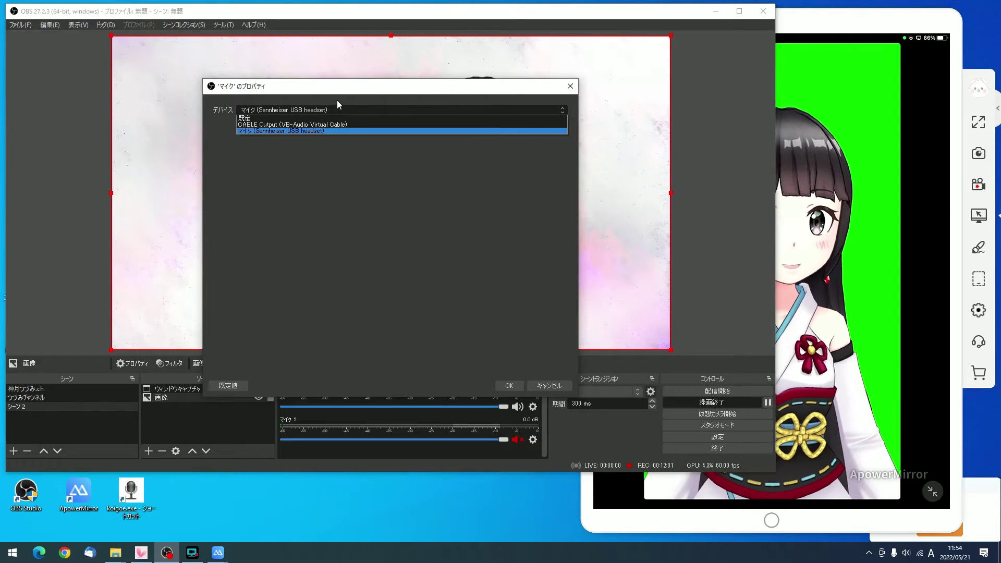
pyautogui.click(321, 125)
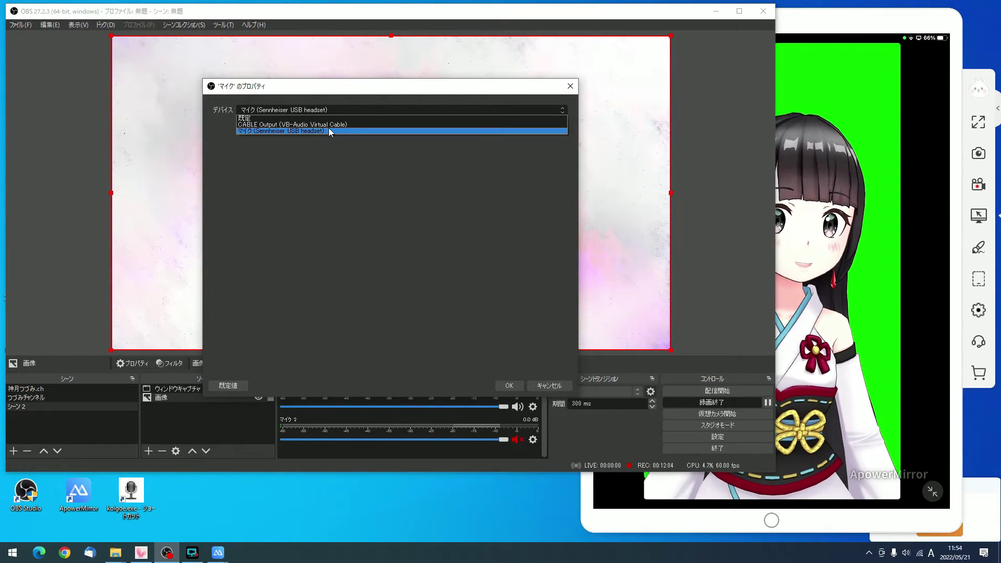
pyautogui.press('Return')
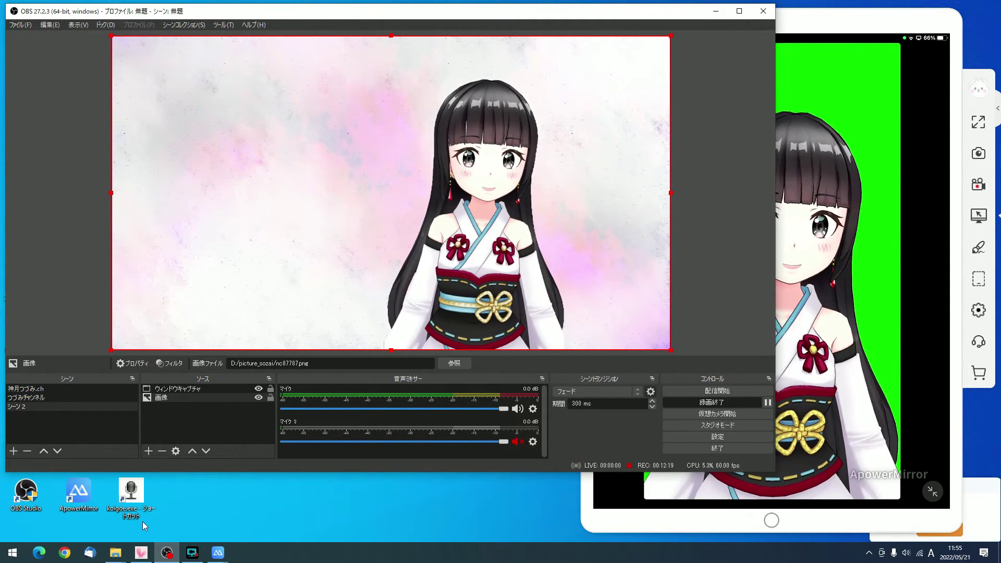
# Launch the Koigoe voice changer and set its recording device to マイク (Sennheiser USB headset) and playback device to CABLE Input (VB-Audio Virtual Cable)
pyautogui.doubleClick(131, 493)
pyautogui.moveTo(439, 182); pyautogui.dragTo(365, 148)
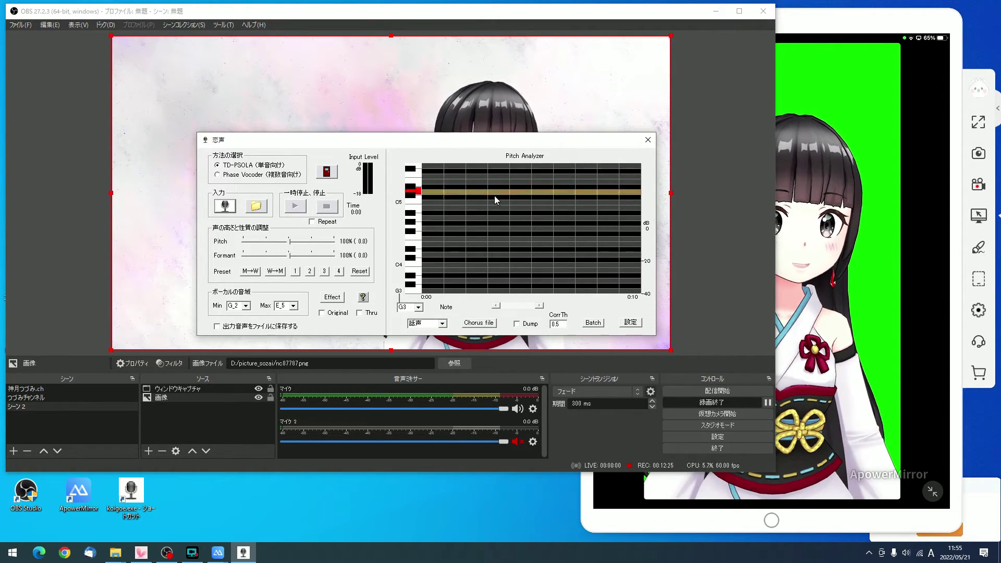
pyautogui.click(633, 324)
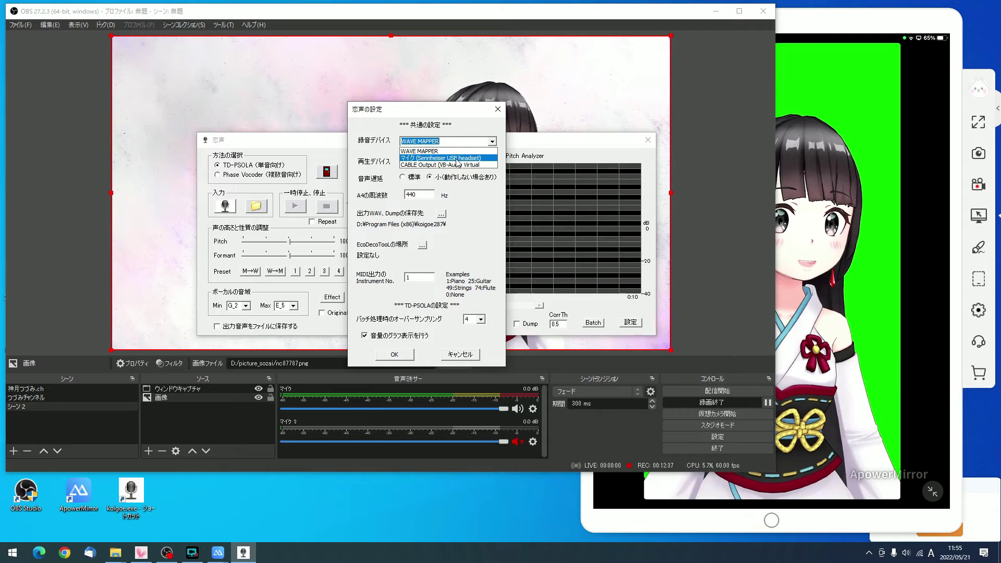
pyautogui.click(457, 158)
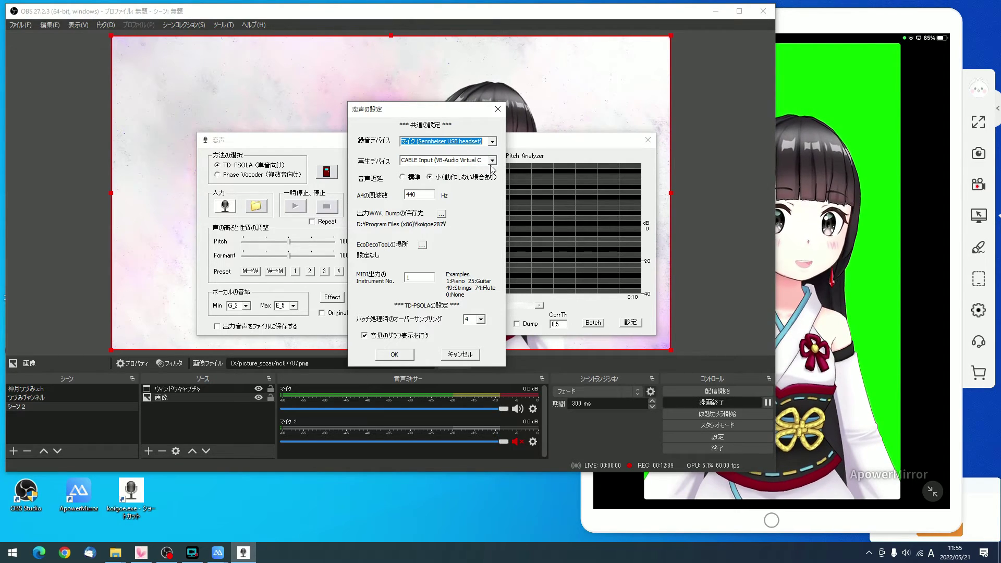
pyautogui.click(492, 162)
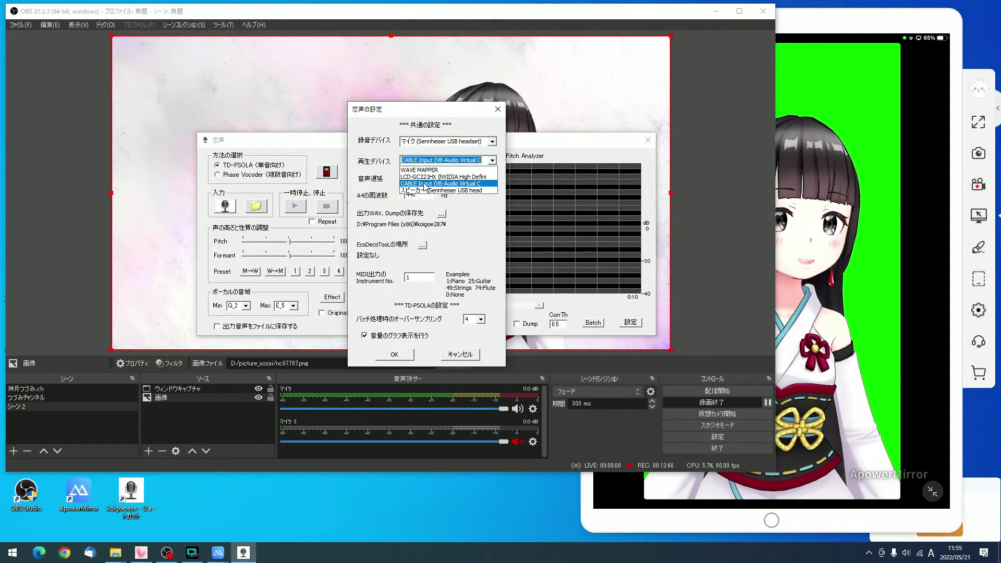
pyautogui.click(425, 184)
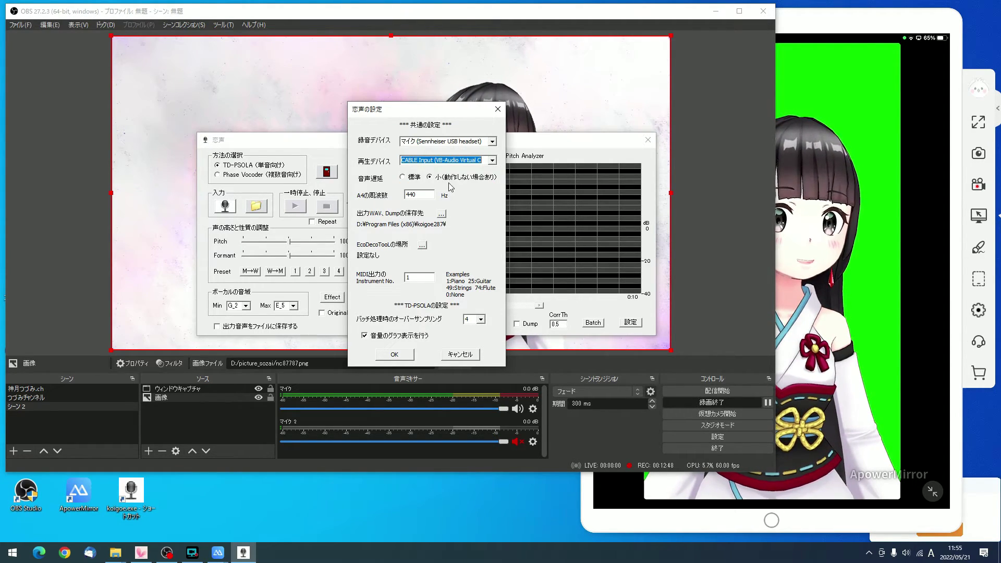
pyautogui.click(396, 356)
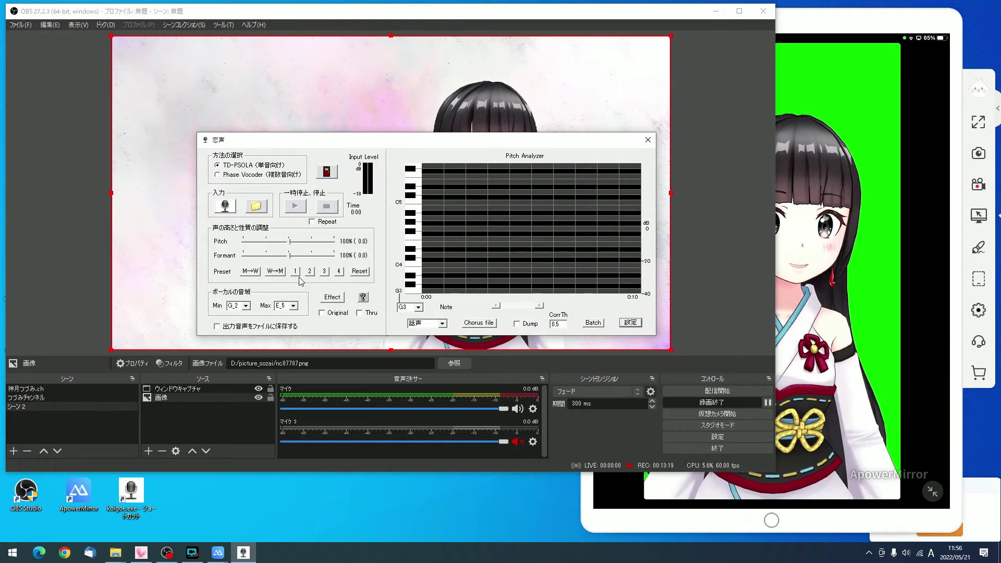
# Start live microphone conversion in the voice changer with pitch at 79% and formant at 89%
pyautogui.click(224, 210)
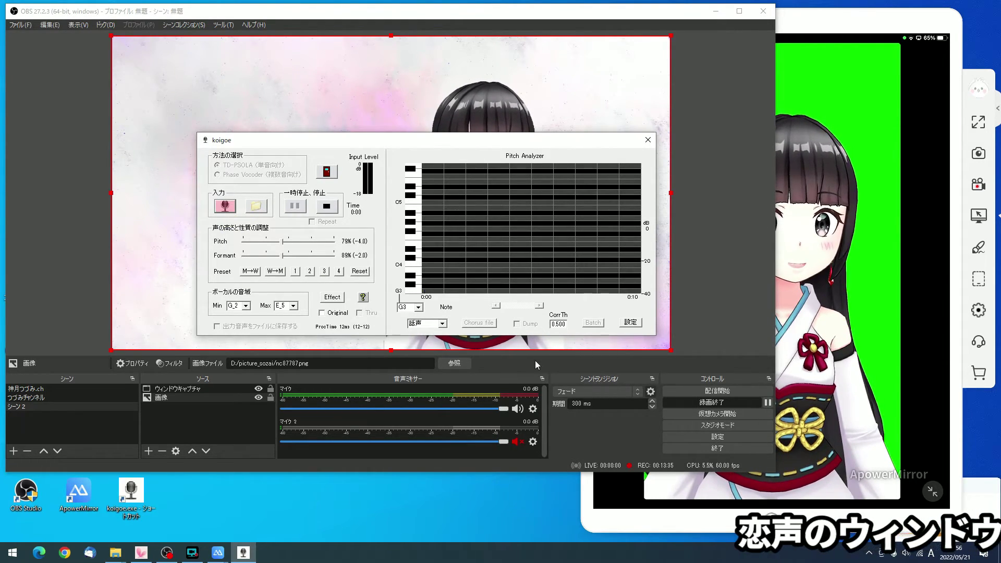